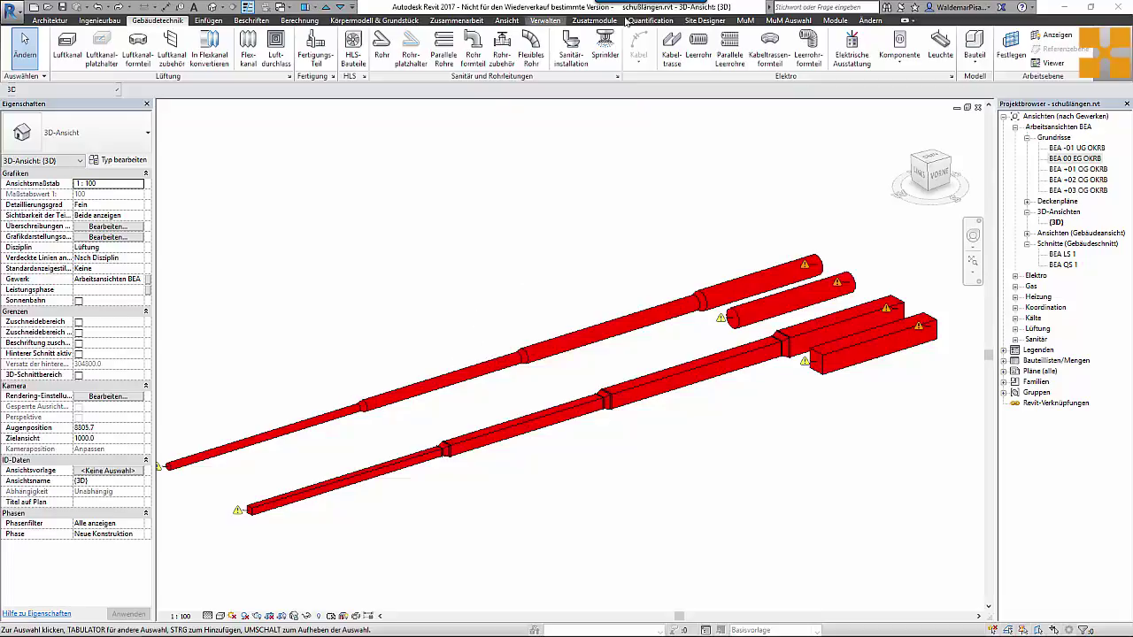
Split the short right-hand rectangular duct into 1200 mm lengths with MuM_Lue_RE Flansch flanges.
left_click(743, 21)
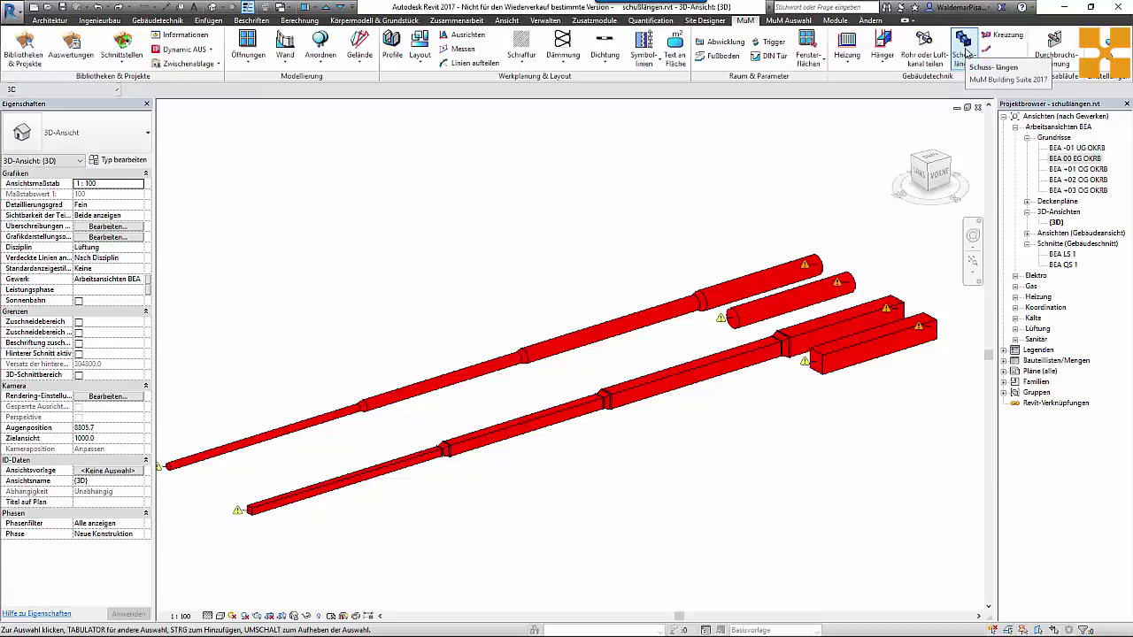
left_click(966, 50)
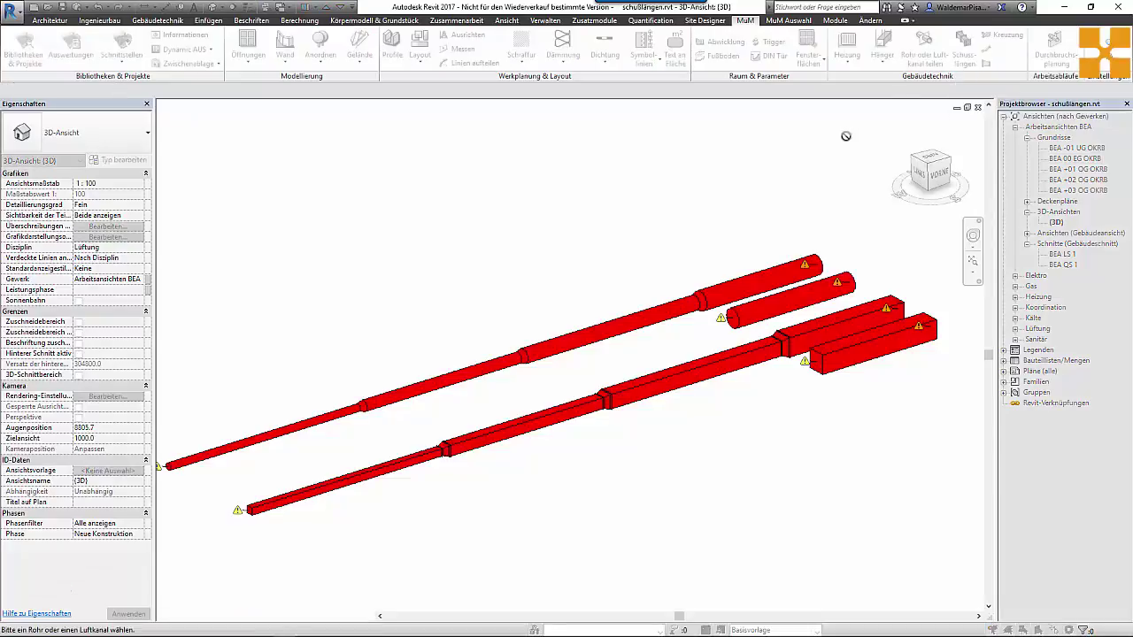
left_click(861, 354)
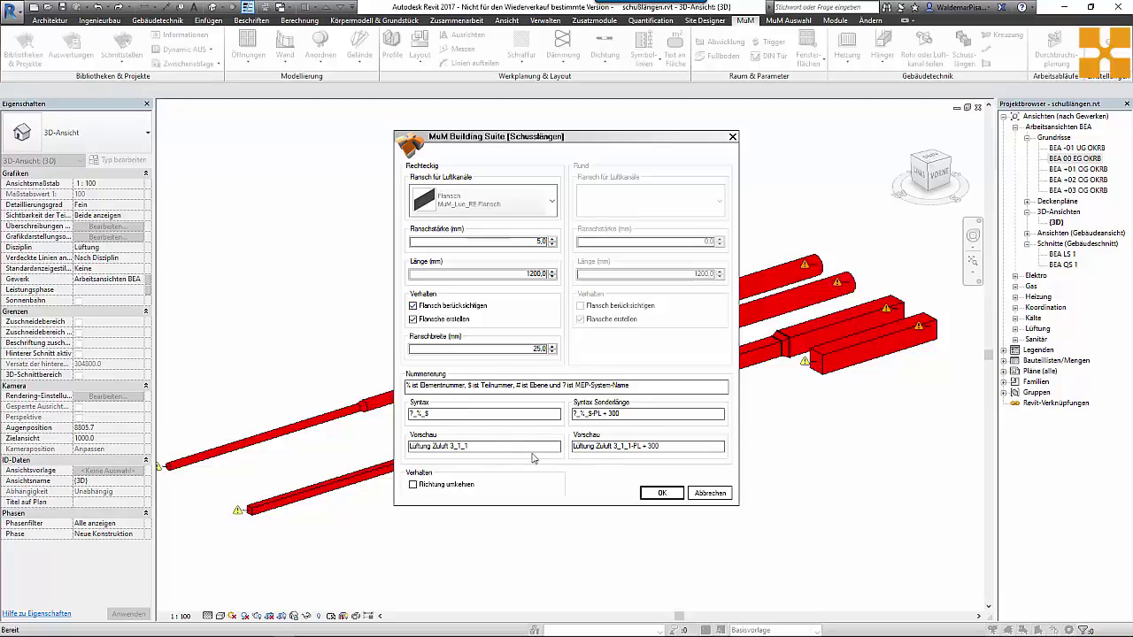
left_click(658, 503)
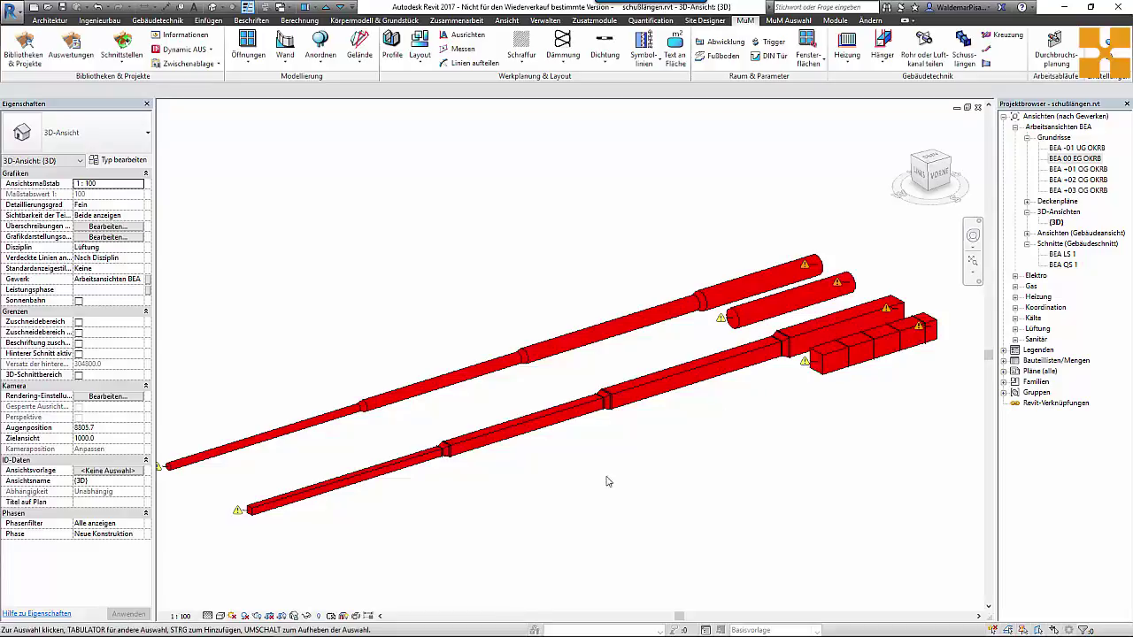
Split the short round duct into 1200 mm lengths joined by MuM_Lue_RU Muffe sleeves.
left_click(965, 45)
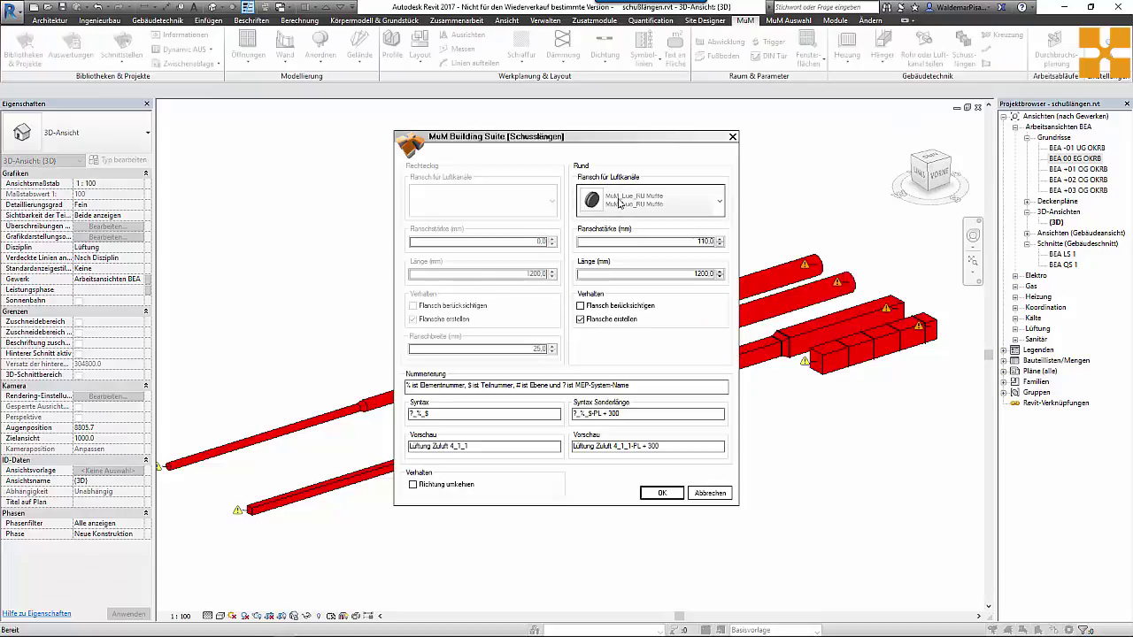
left_click(626, 202)
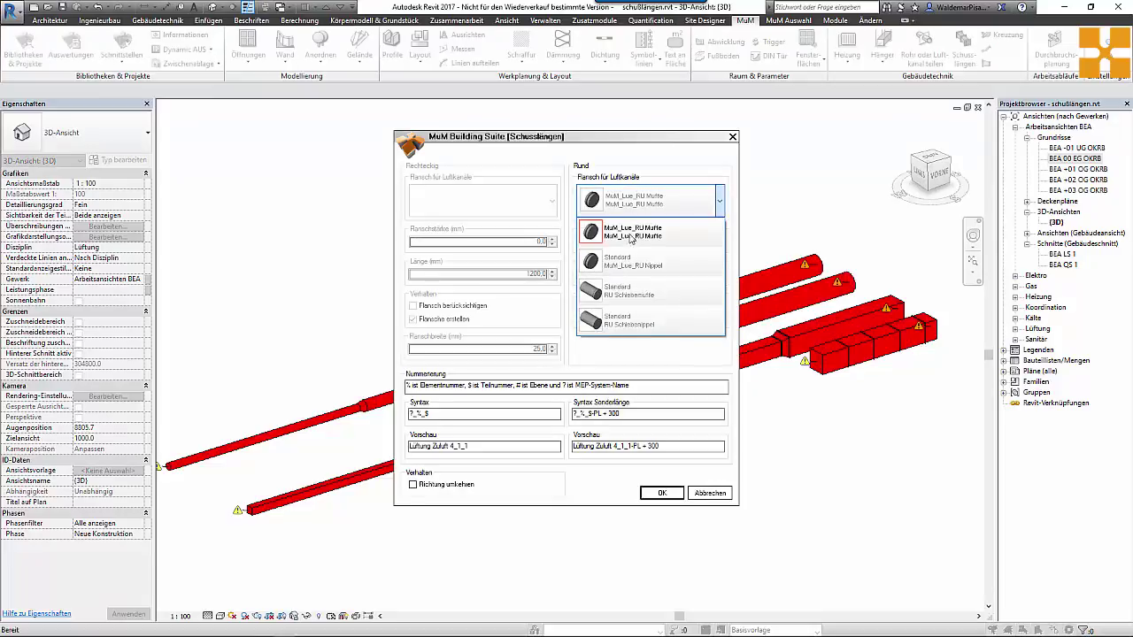
left_click(629, 233)
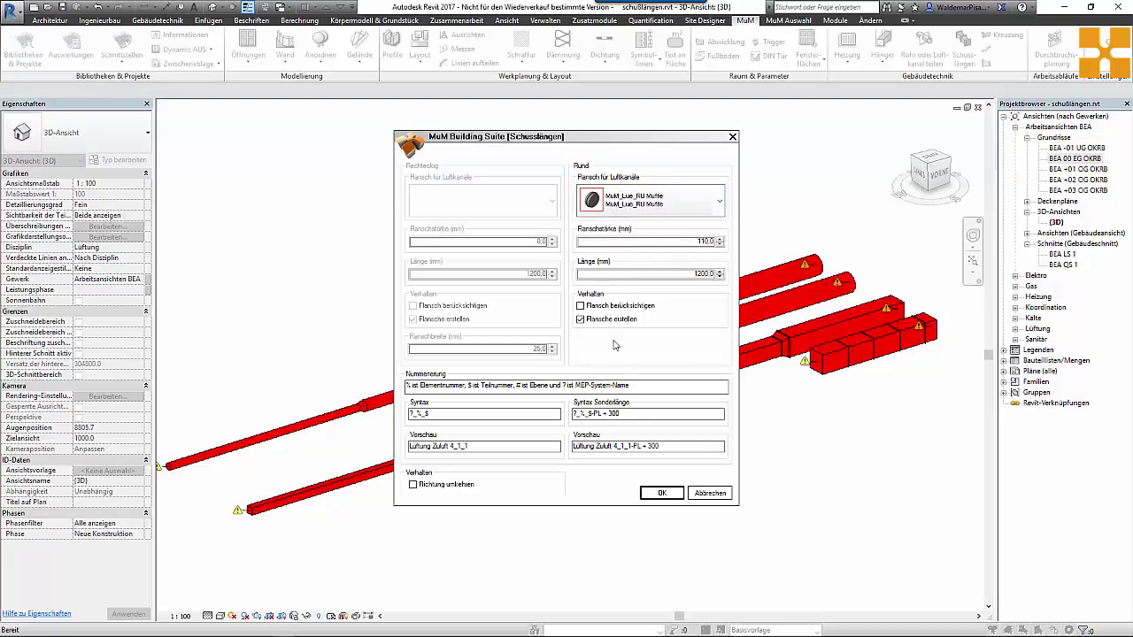
left_click(673, 499)
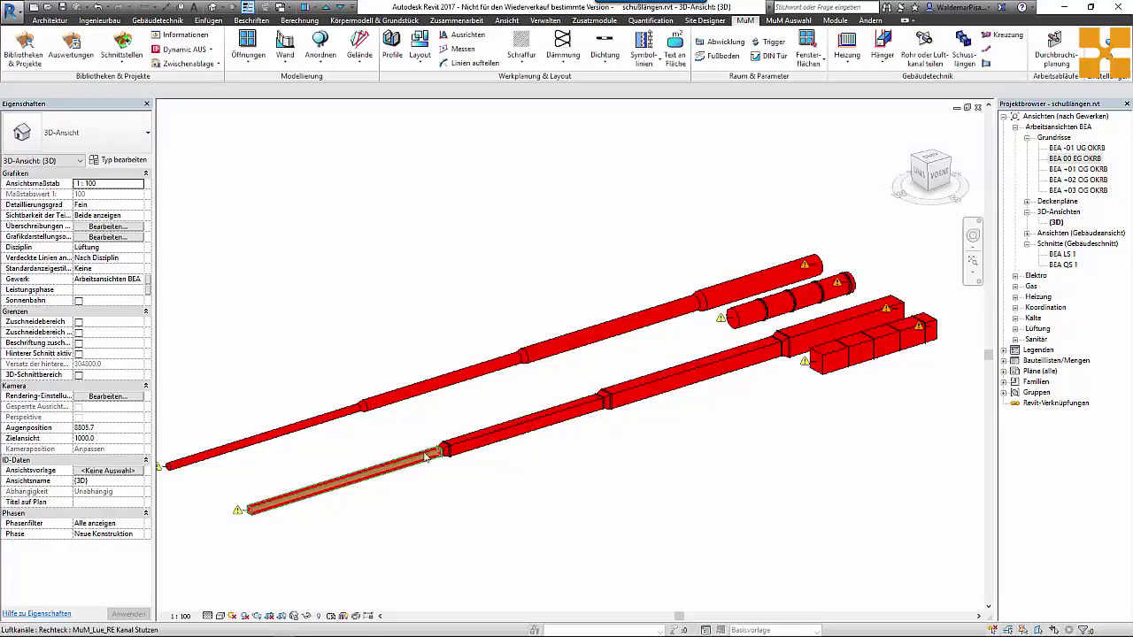
Select the entire lower tapering rectangular run and split it into flanged 1200 mm lengths.
key("Tab")
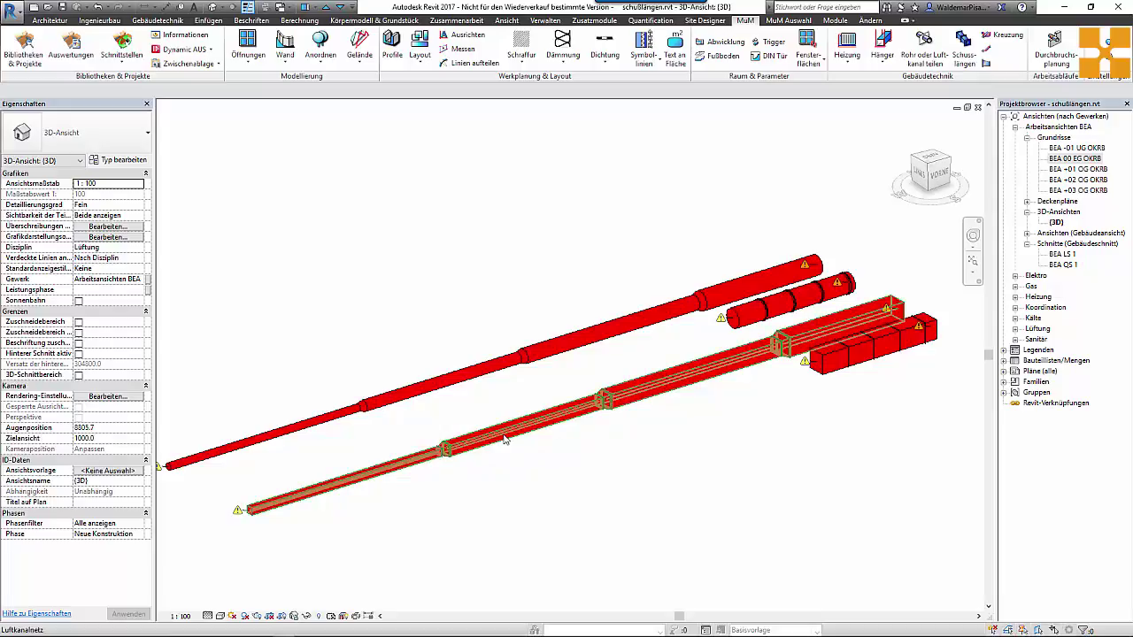
left_click(505, 440)
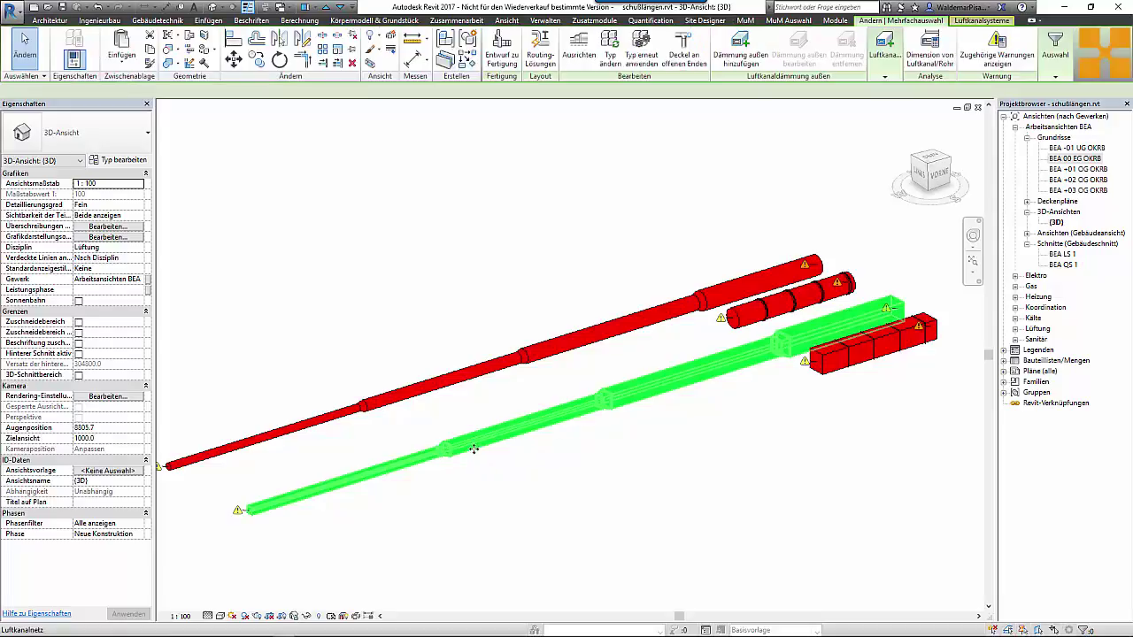
left_click(746, 20)
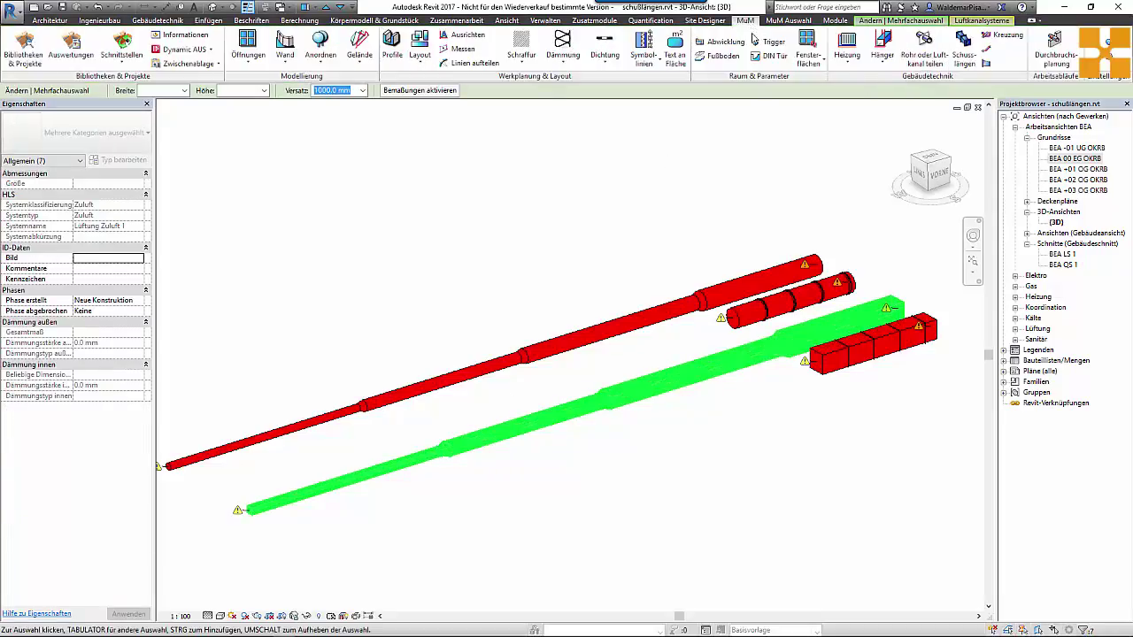
left_click(965, 53)
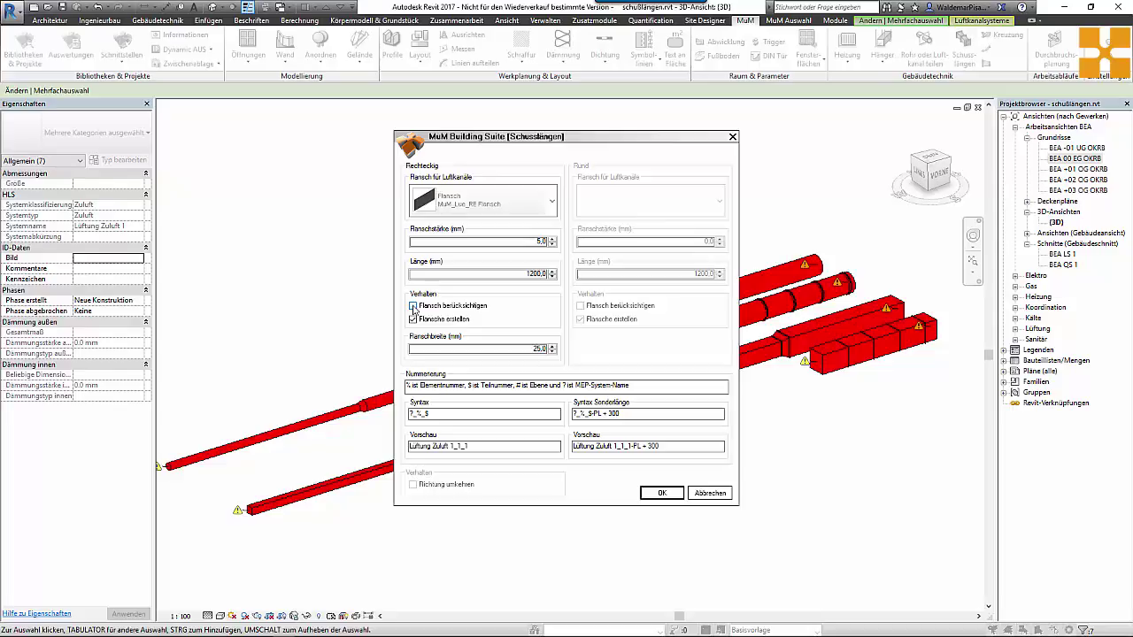
left_click(662, 494)
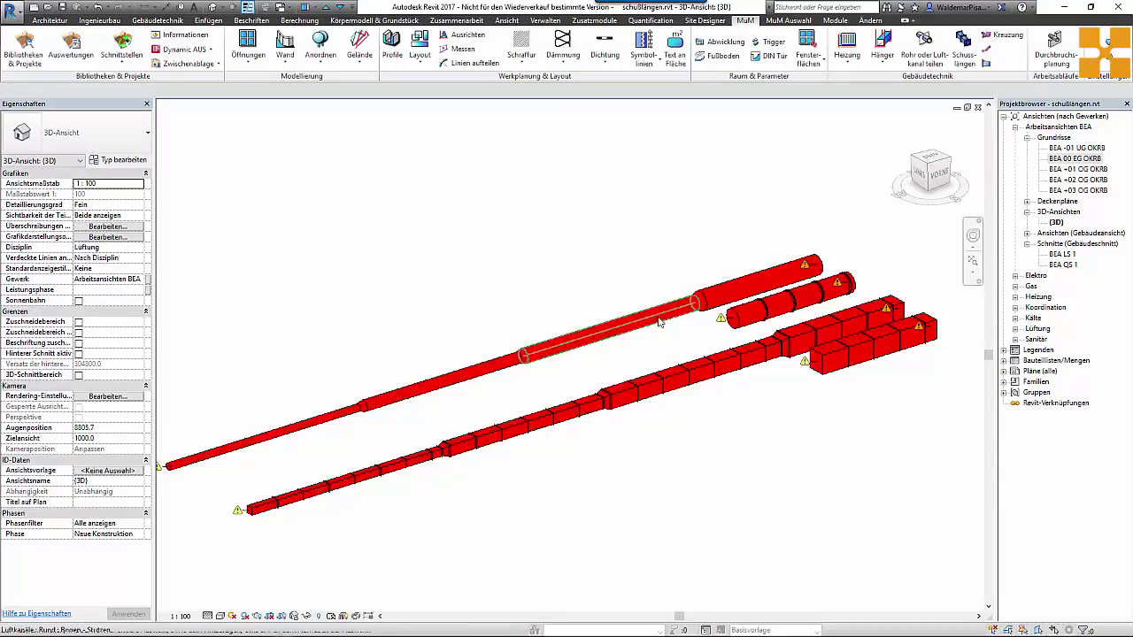
Split the whole upper round duct run into 1200 mm lengths with MuM_Lue_RU Nippel connectors.
key("Tab")
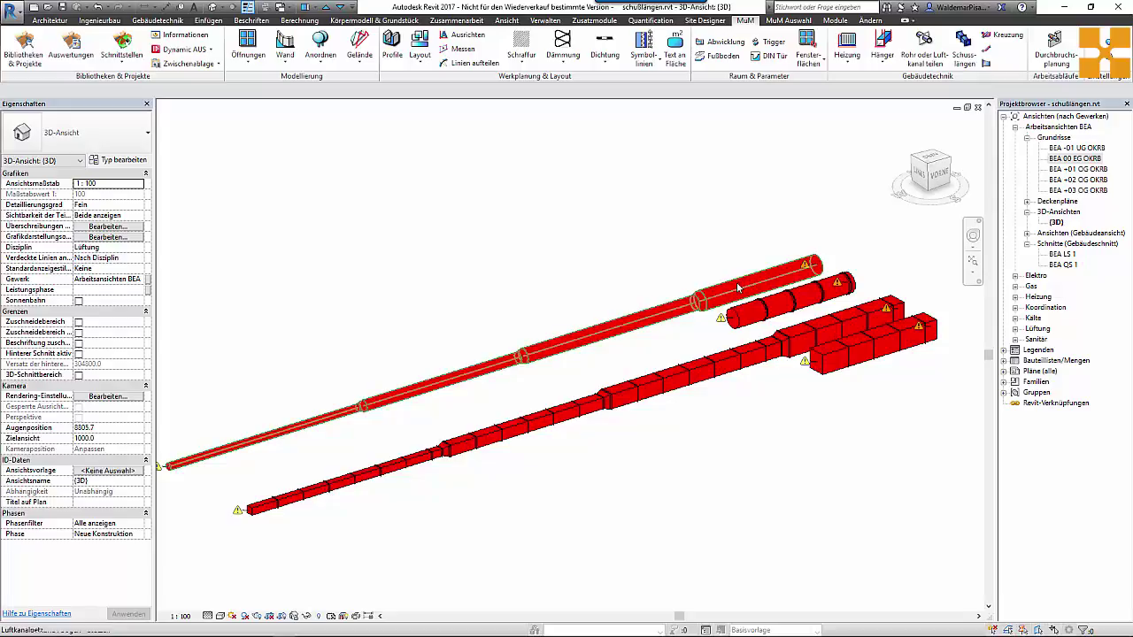
left_click(734, 283)
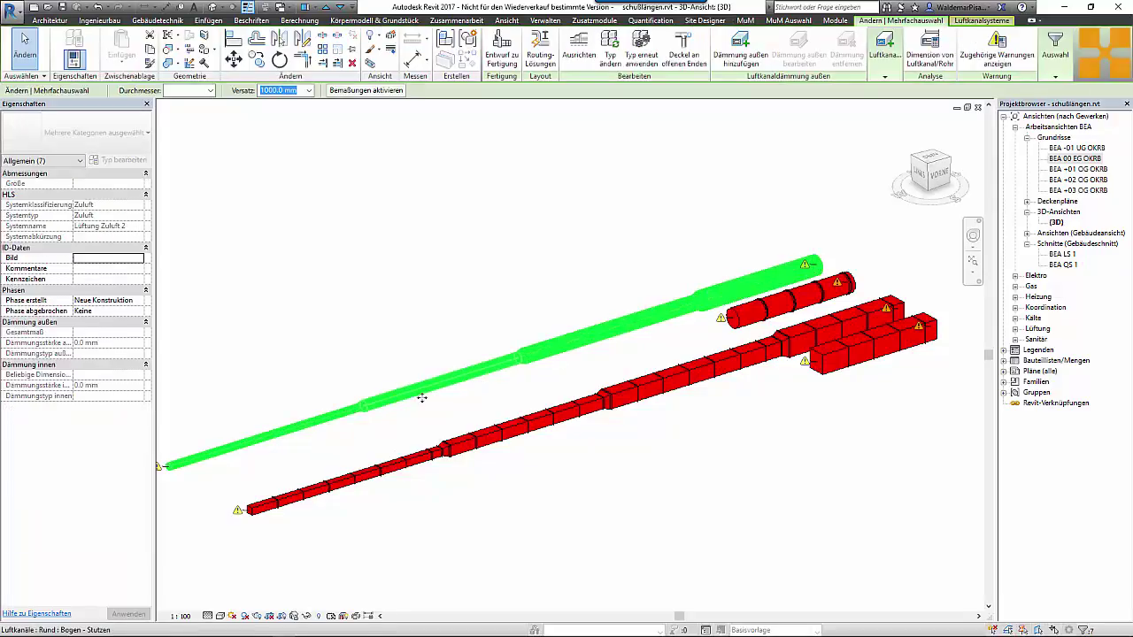
left_click(745, 20)
left_click(956, 63)
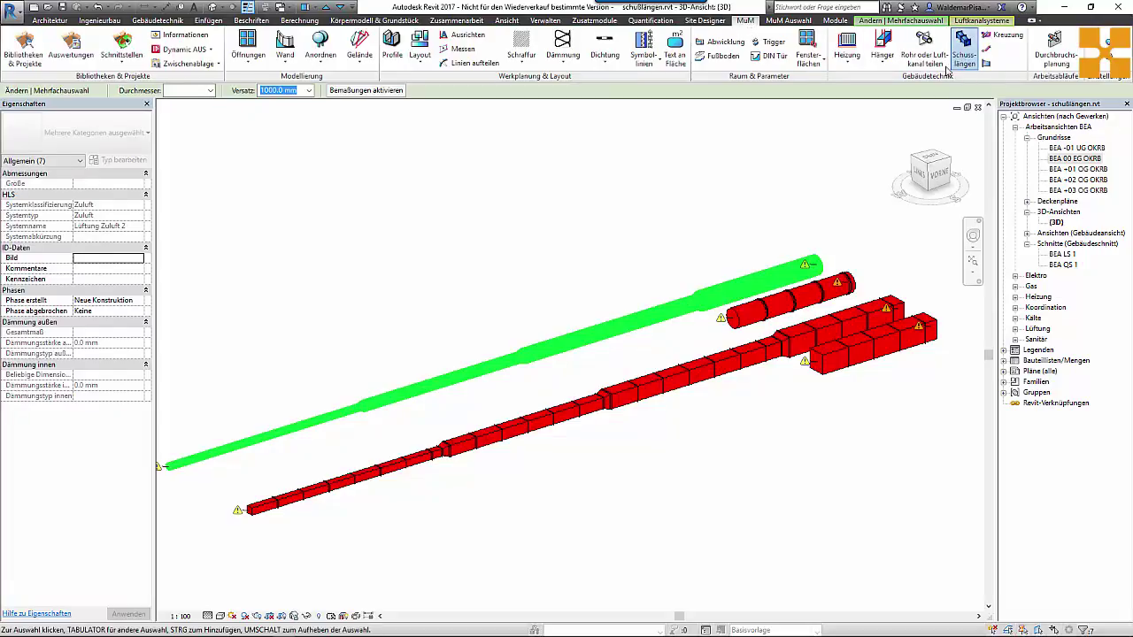
left_click(685, 198)
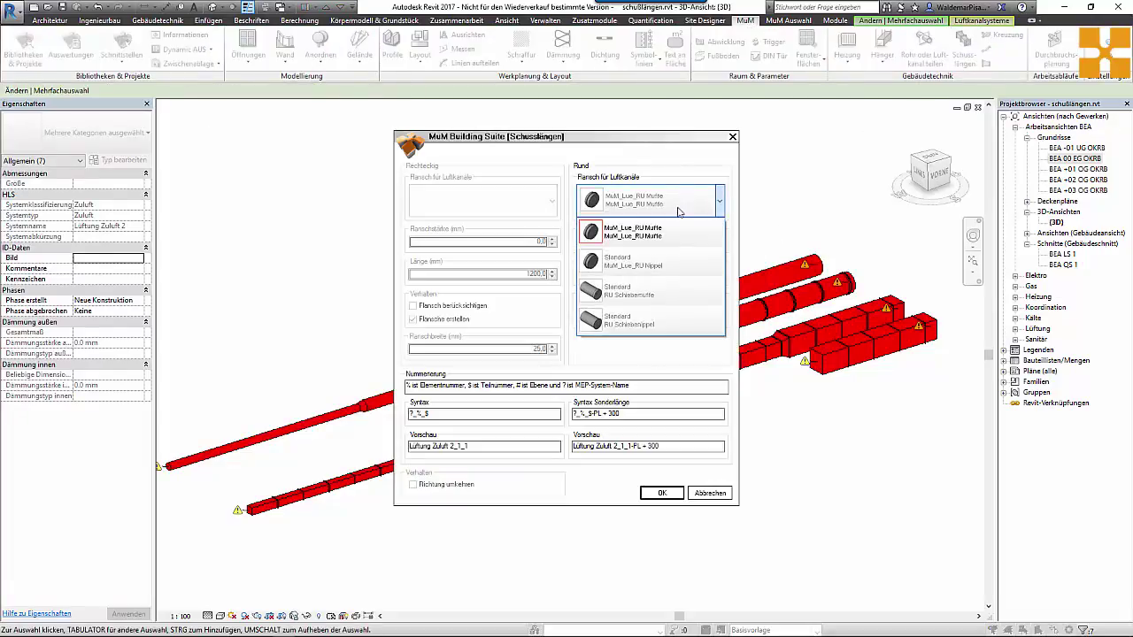
left_click(632, 262)
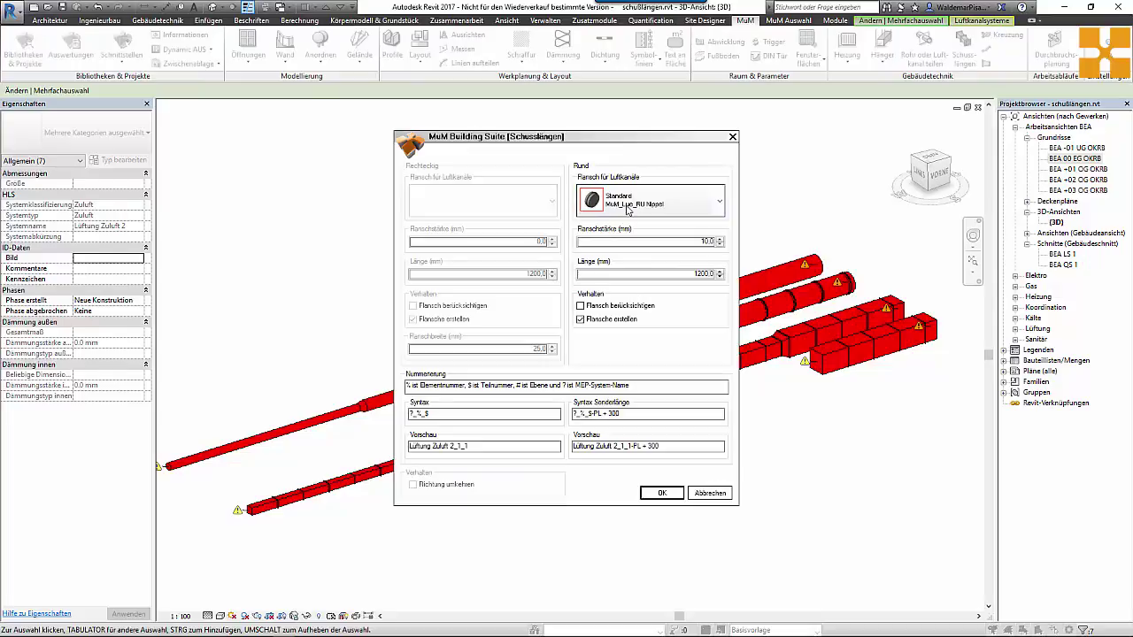
left_click(654, 493)
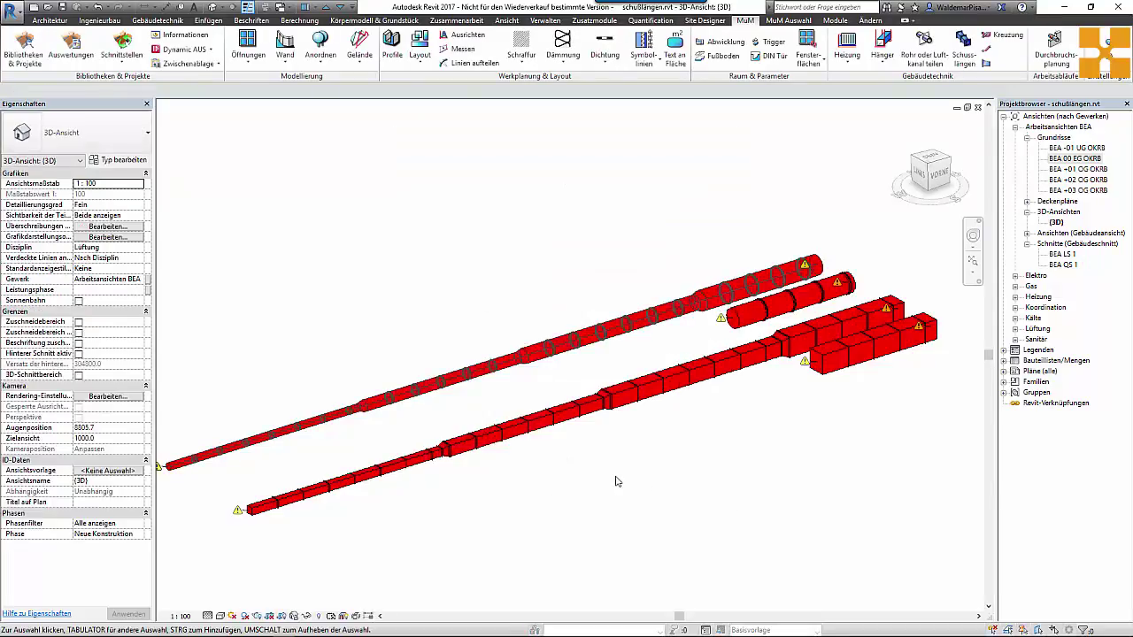
double_click(1060, 159)
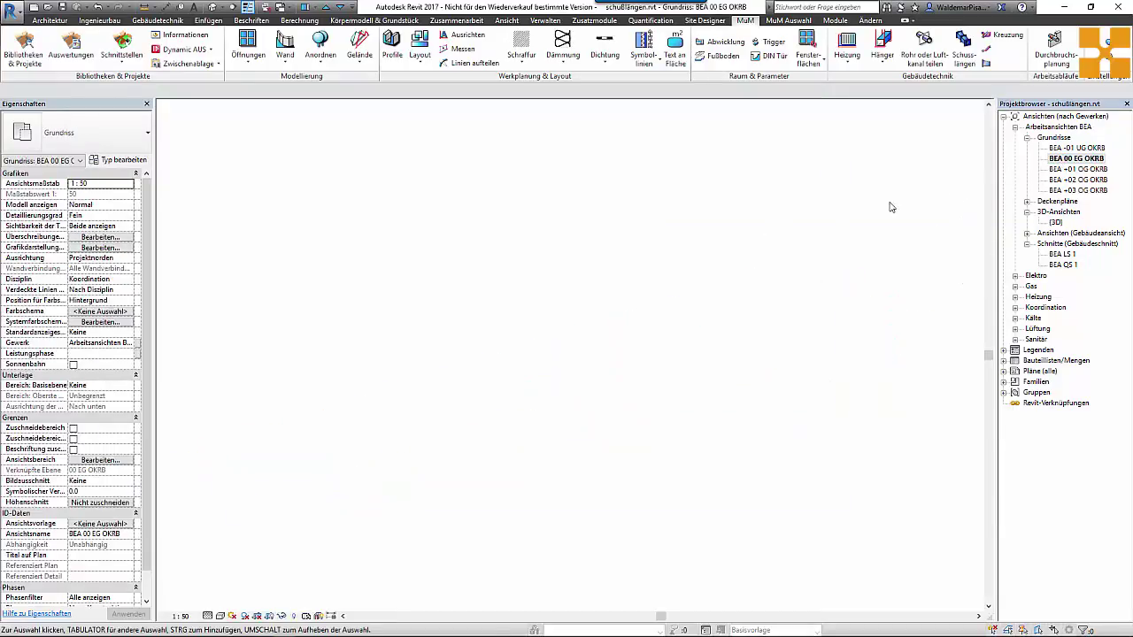
scroll(620, 380, "up", 4)
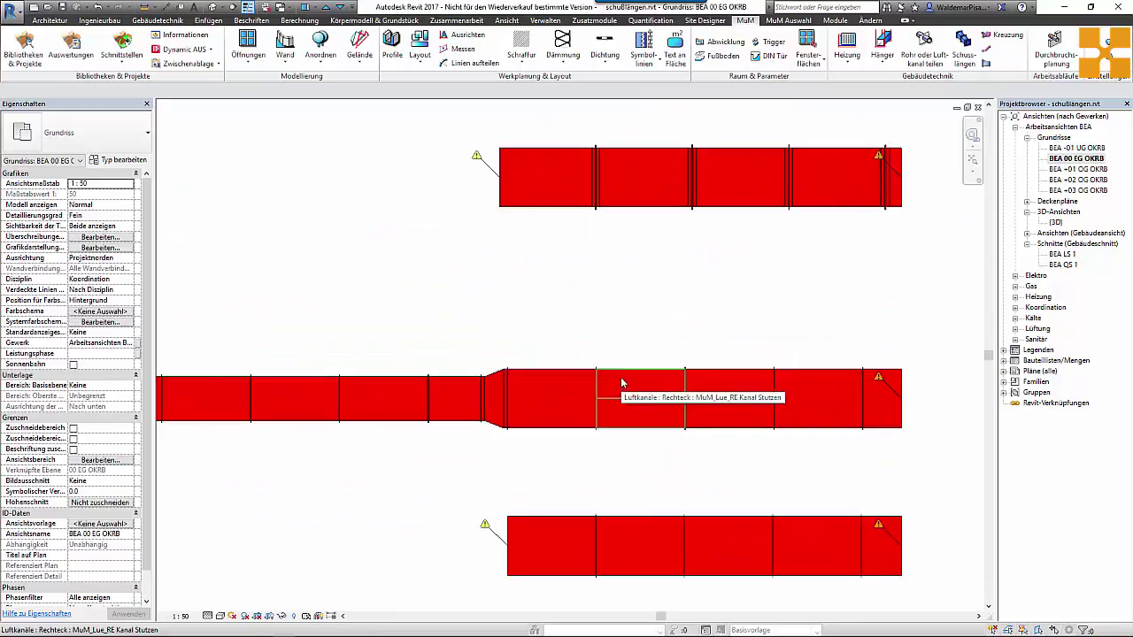
mouse_move(586, 266)
middle_mouse_down()
mouse_move(575, 211)
mouse_move(541, 197)
middle_mouse_up()
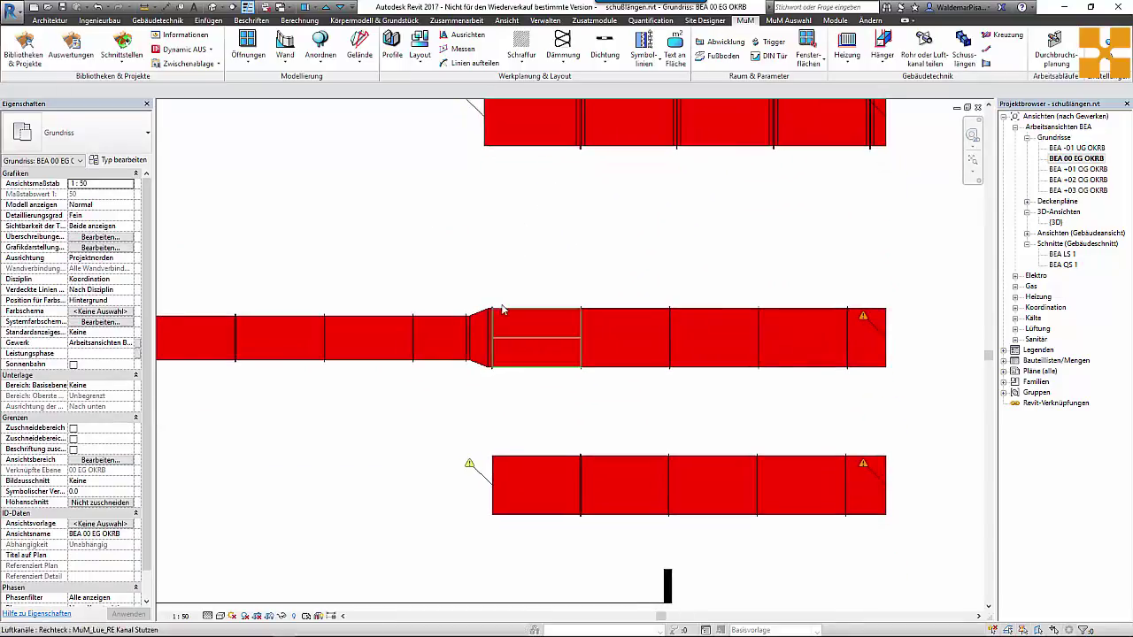
left_click(510, 142)
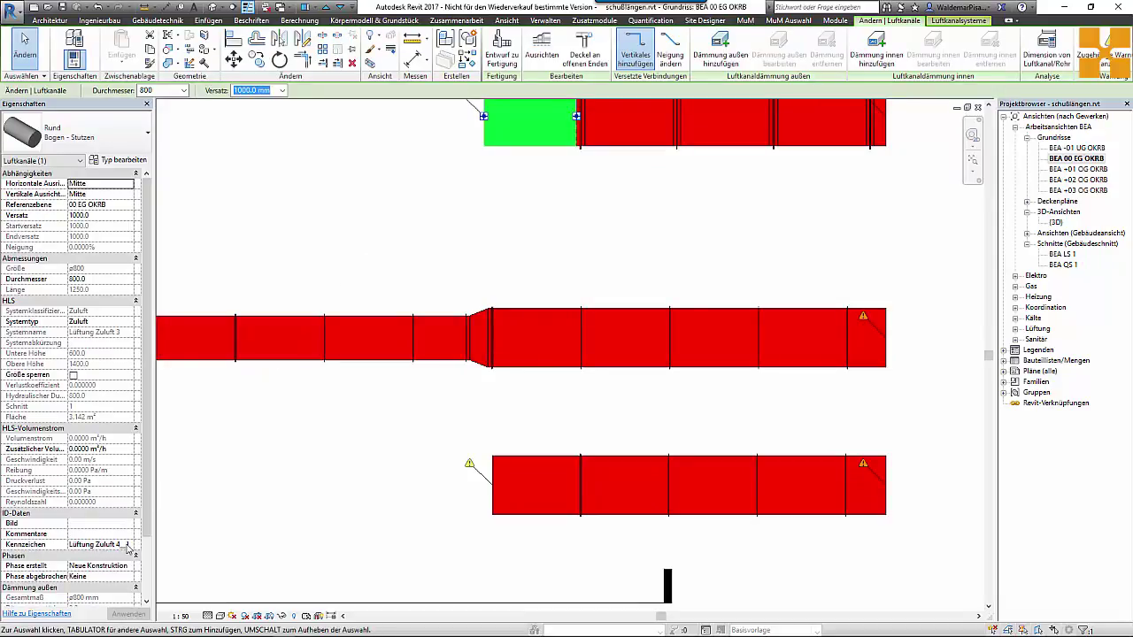
left_click(632, 124)
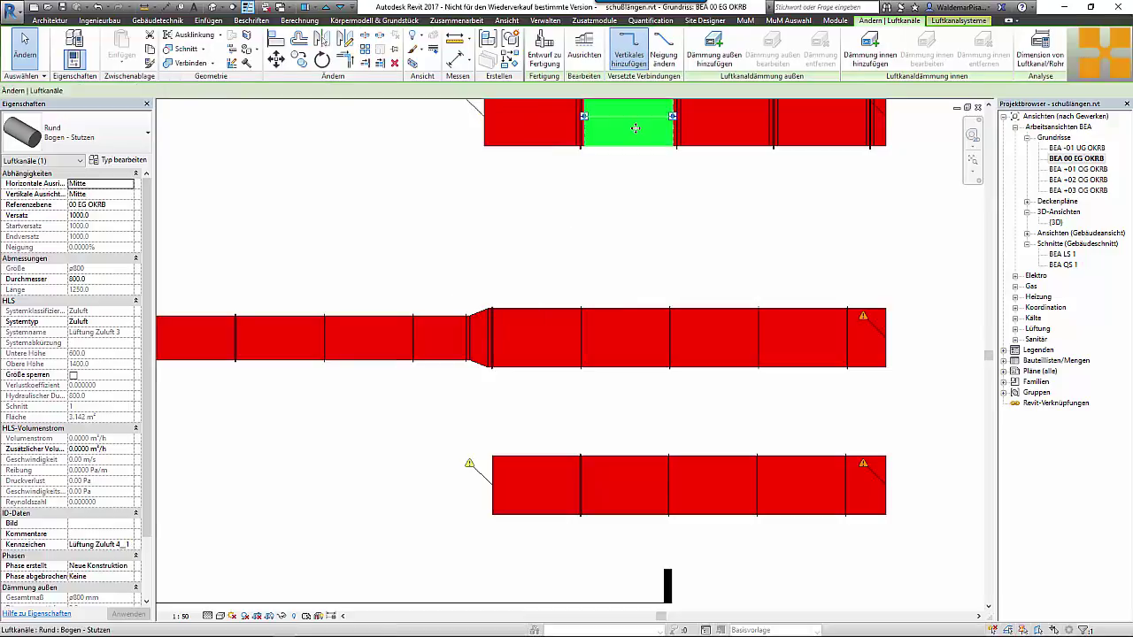
left_click(720, 133)
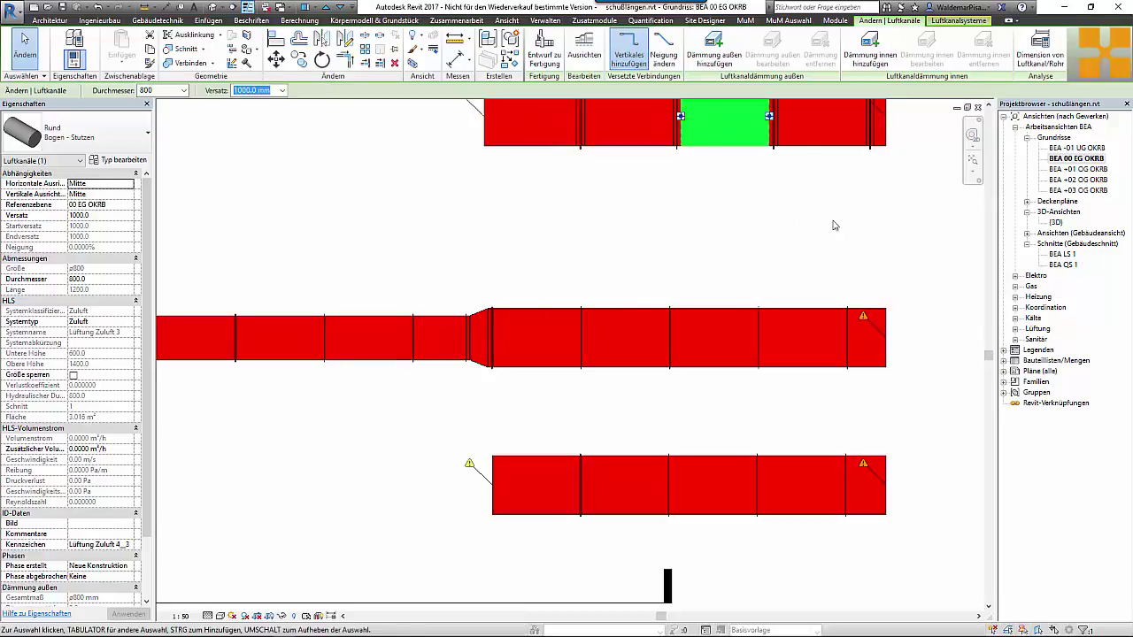